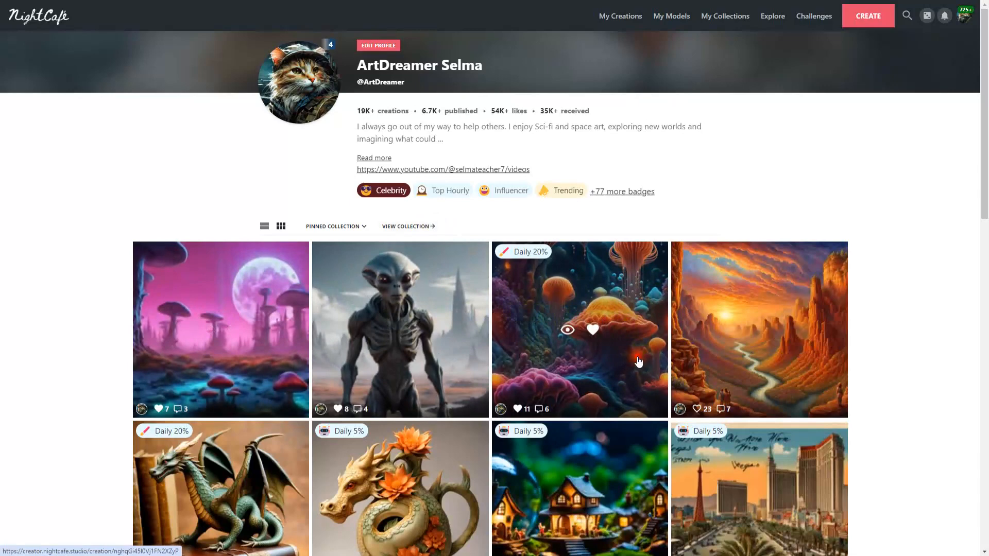
- View the prompt and model settings of the published cosmic amoeba creation, and close it
click(638, 361)
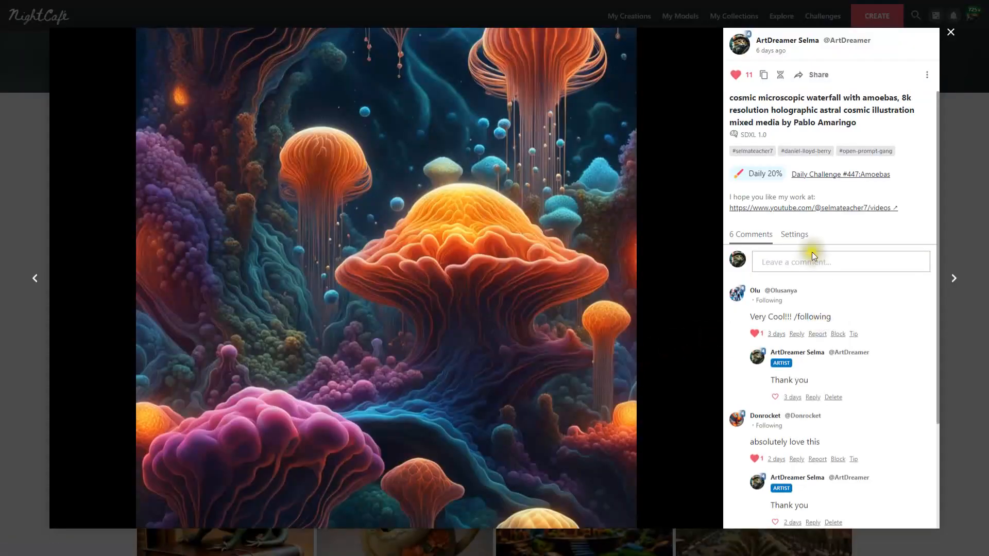
click(795, 234)
scroll(839, 311, down, 1)
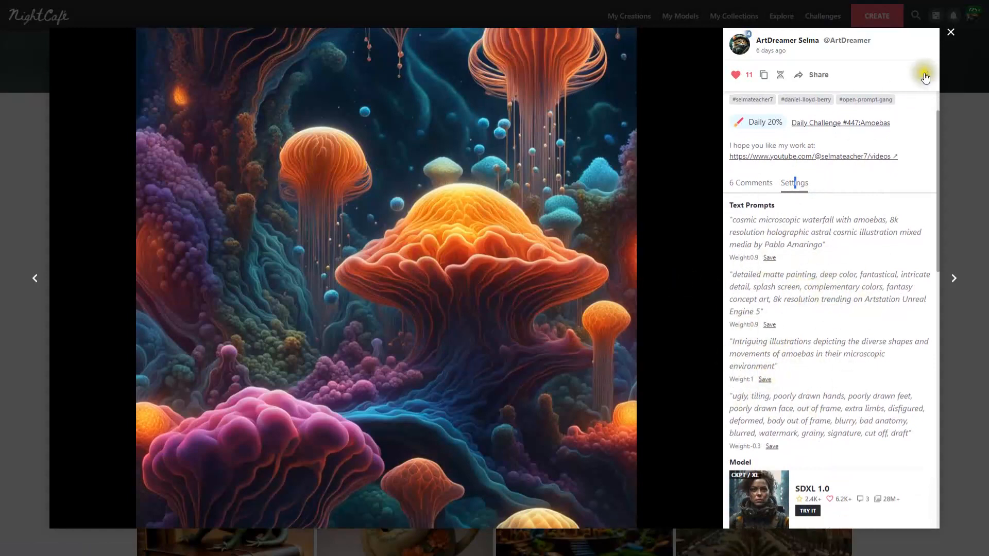
click(950, 32)
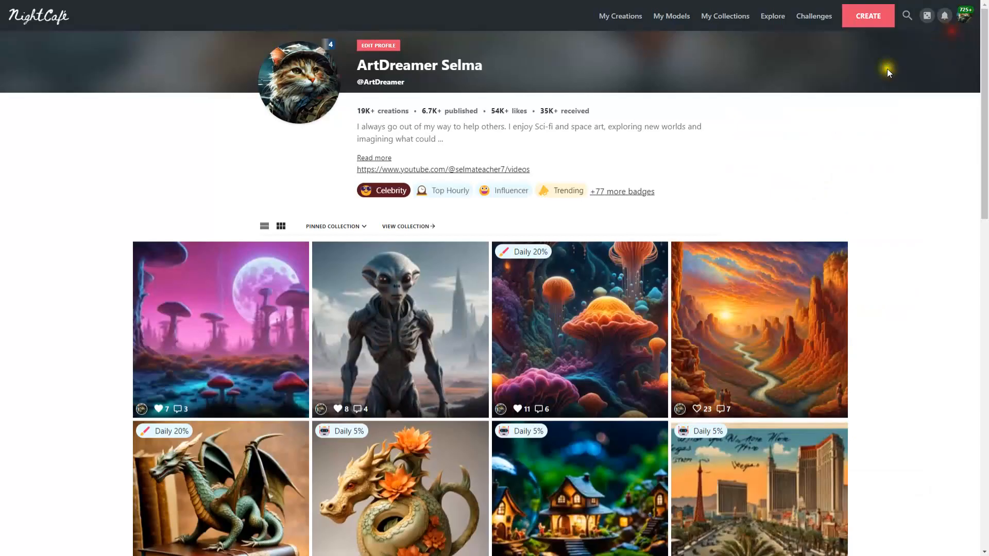
- Start a new creation and select Stable Diffusion 1.5 from the SD1.5 checkpoint models
click(870, 23)
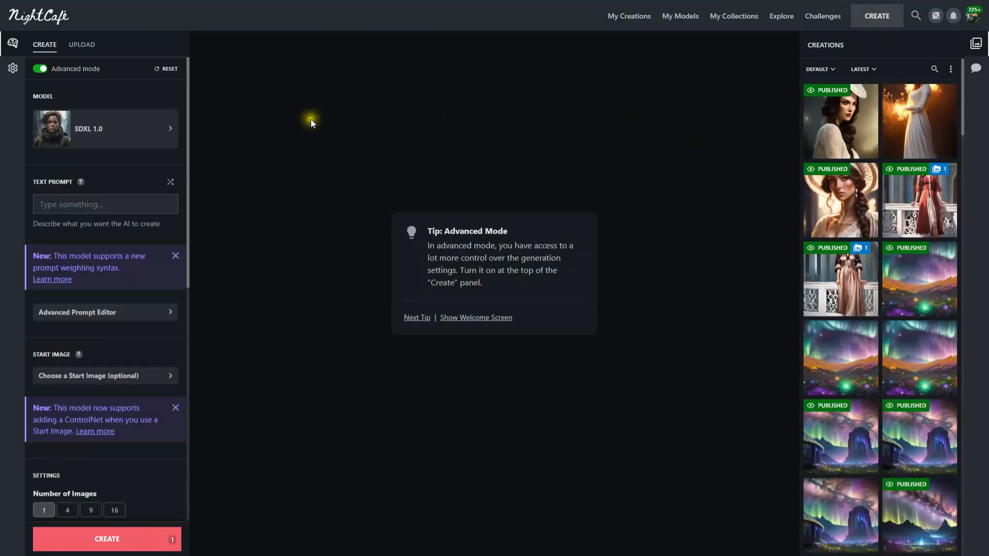
click(83, 132)
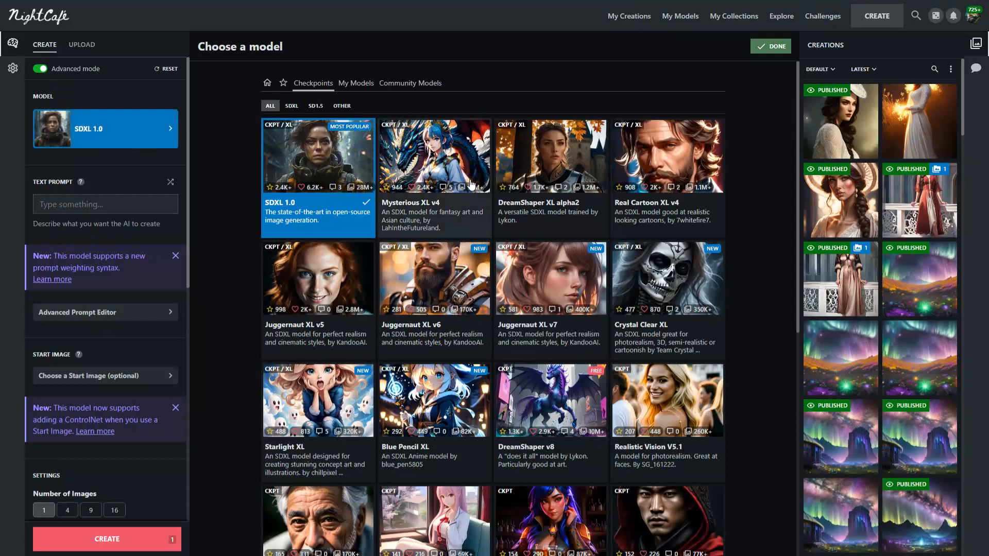
click(316, 107)
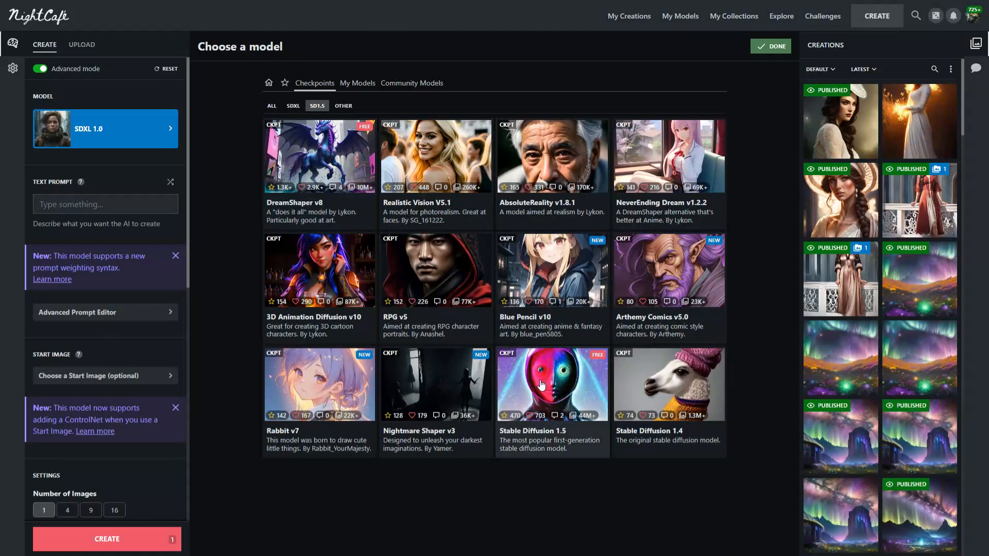
click(541, 385)
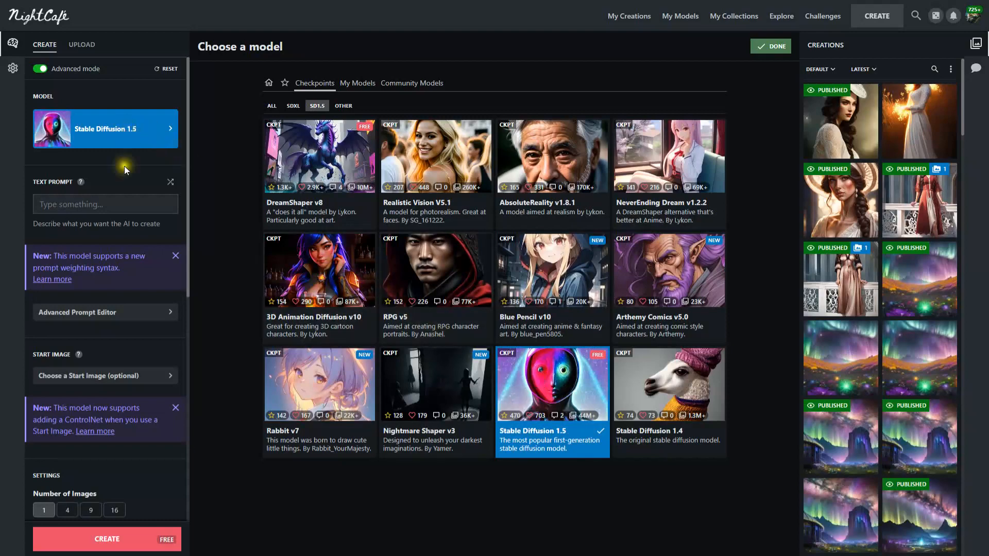
- Enter the prompt "girl , brunette hair, lacy silk Dress, white Mennonite cap" in the Advanced Prompt Editor
click(110, 204)
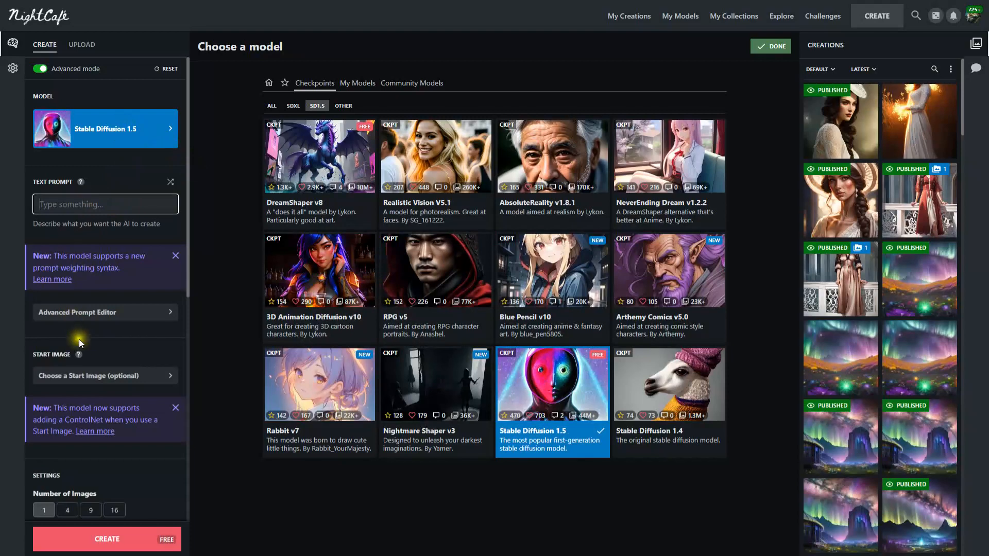
click(87, 313)
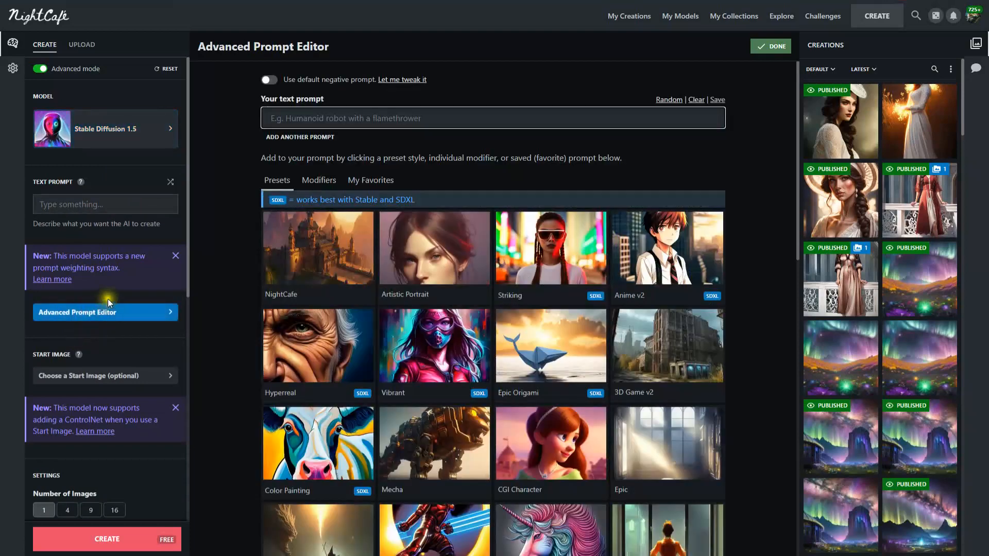
click(331, 118)
text(girl , brunette hair, lacy silk Dress,  white Mennonite cap,)
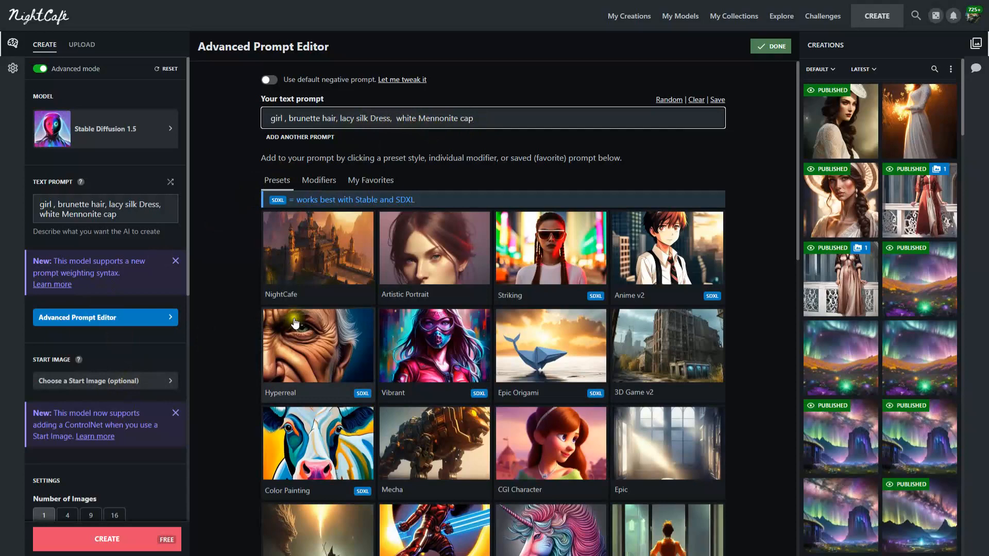
- Add the prompt "beige dress" and a third head-and-shoulders portrait prompt with 8k concept art, artist styles, triadic colors and Unreal Engine 5 volumetric lighting
click(316, 138)
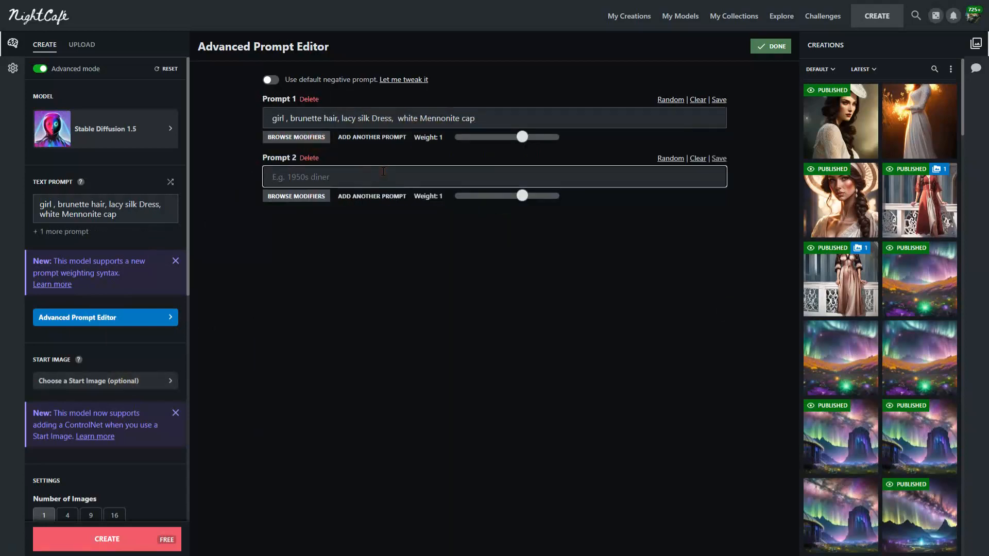
click(341, 236)
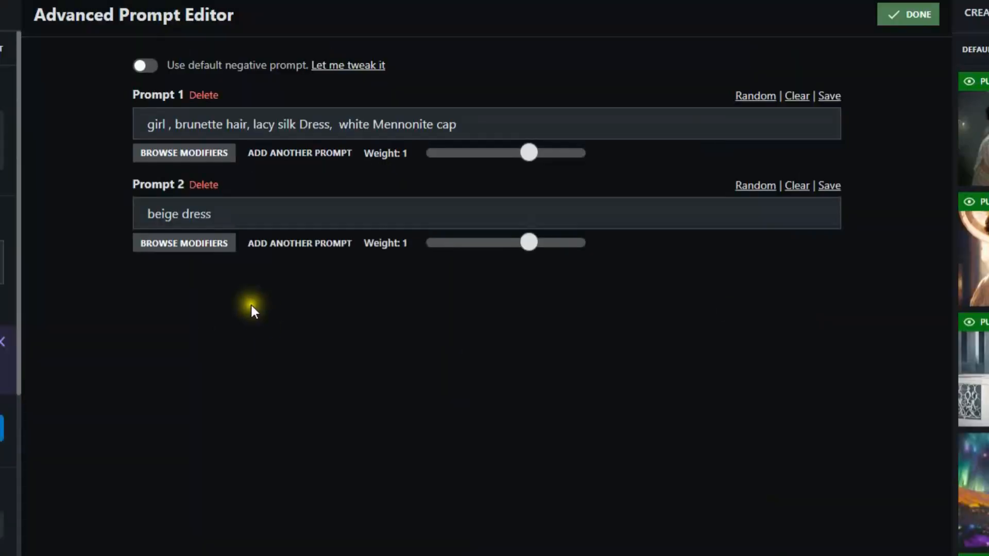
click(320, 243)
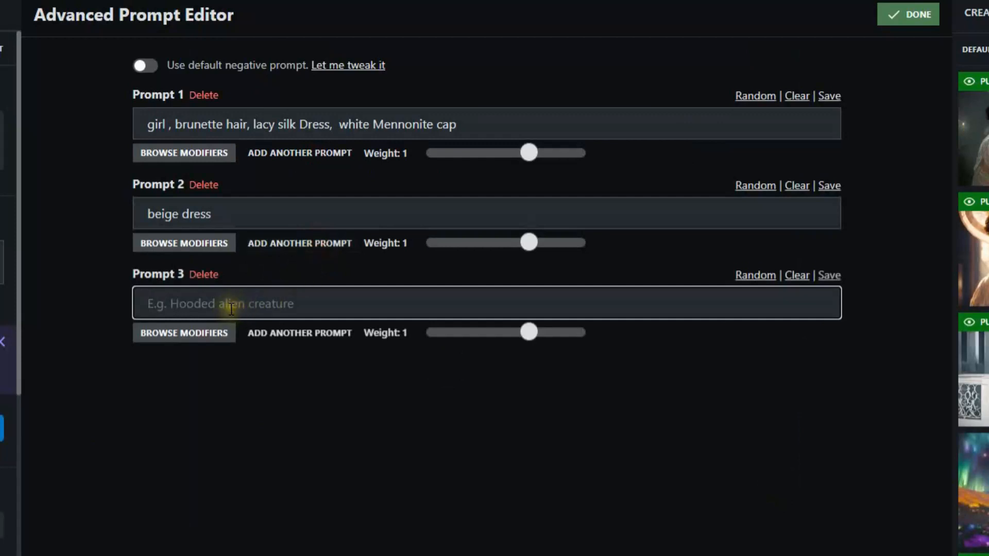
text(head and shoulders portrait, 8k resolution concept art portrait by Greg Rutkowski, Artgerm, WLOP, Alphonse Mucha dynamic lighting hyperdetailed intricately detailed Splash art trending on Artstation triadic colors Unreal Engine 5 volumetric lighting)
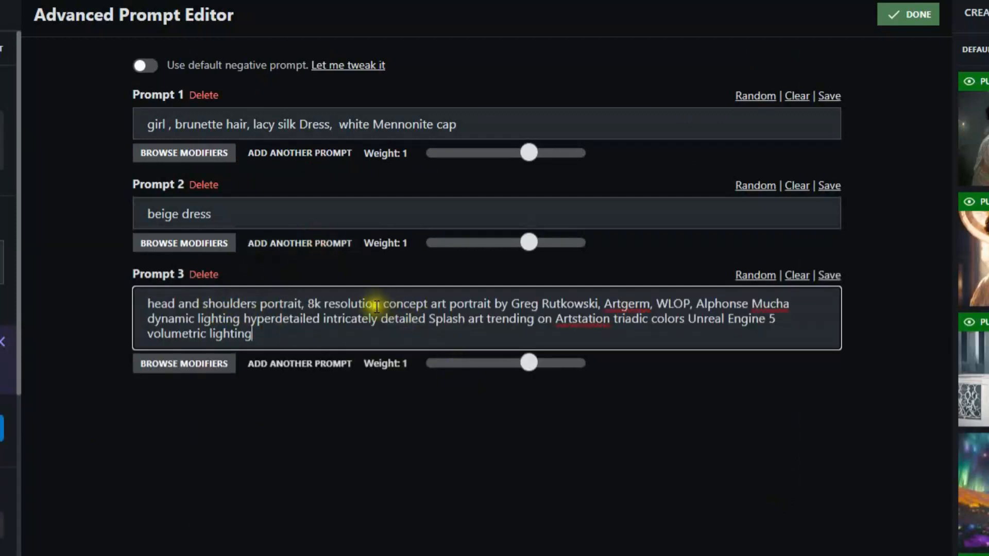
- Set the prompt weights to 1.1 for the first, 0.6 for the second and 0.9 for the third prompt
click(528, 363)
drag(528, 363, 525, 364)
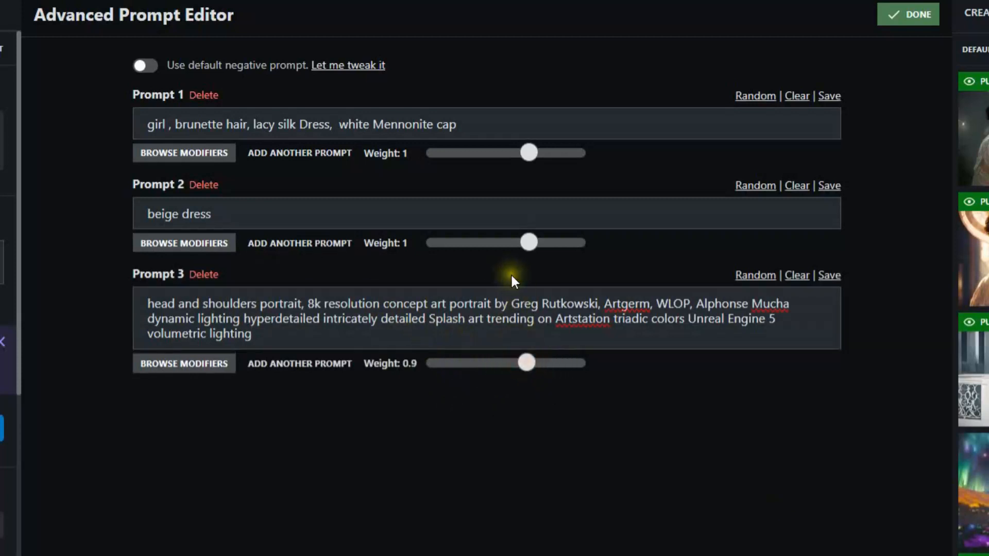
drag(529, 243, 521, 246)
drag(529, 154, 532, 156)
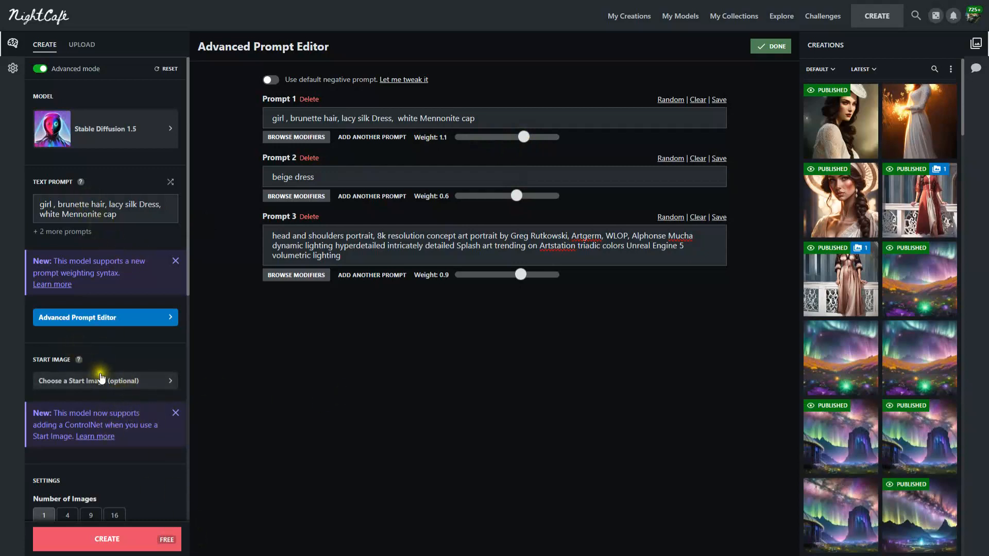
- Review the aspect ratio, overall prompt weight and custom seed settings, and generate the image
scroll(119, 386, down, 4)
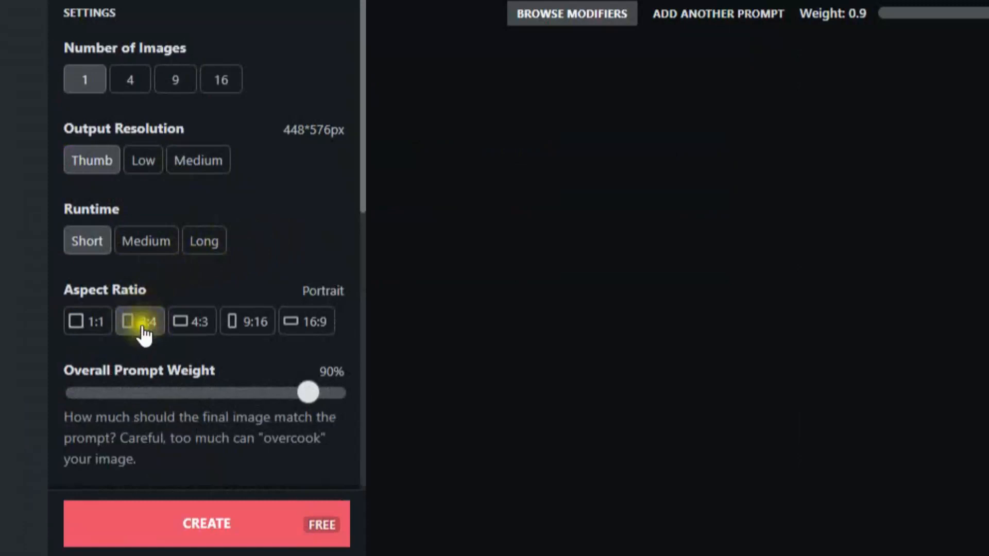
scroll(134, 260, down, 4)
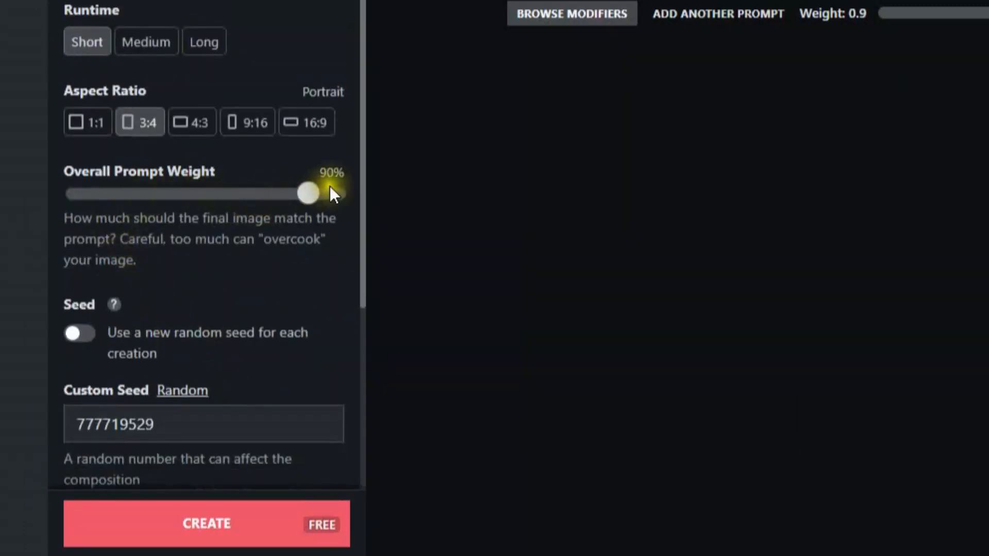
scroll(231, 361, down, 4)
click(164, 224)
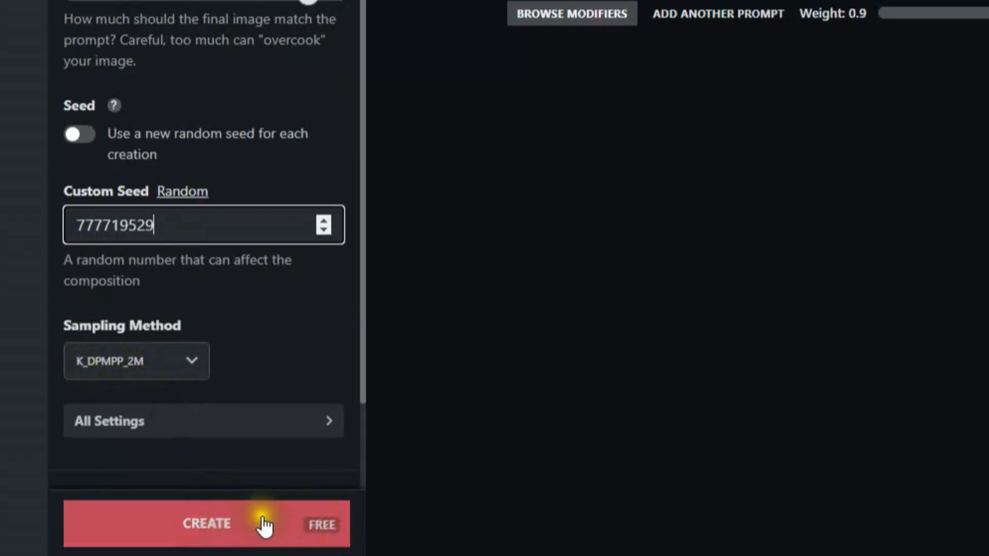
click(227, 522)
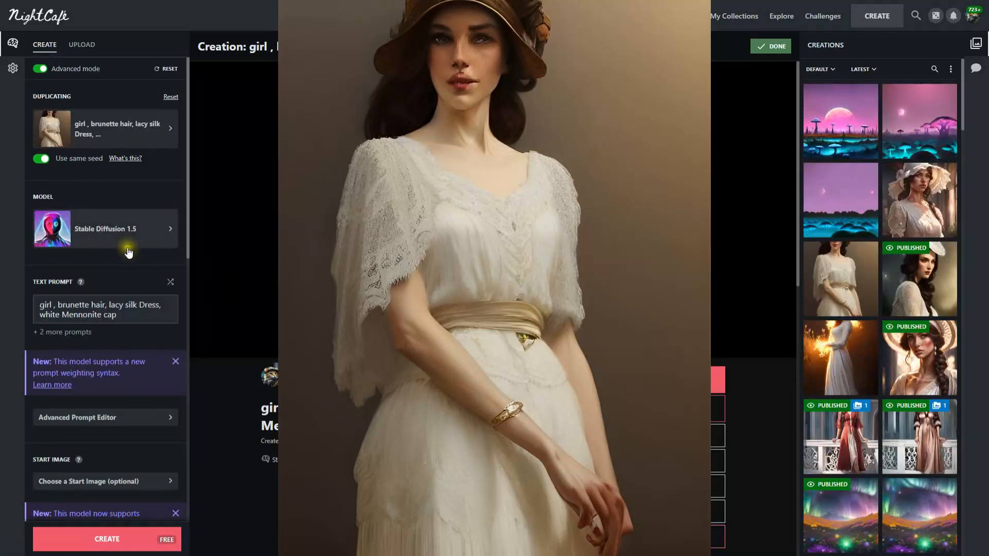
- Switch the model to DreamShaper v8 and generate the image with the same prompts and seed
click(153, 233)
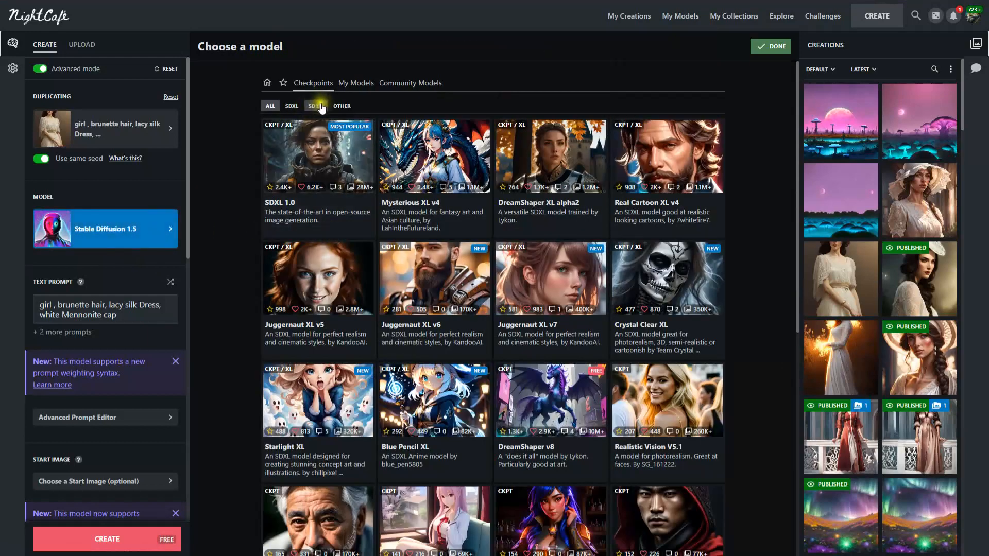
click(319, 106)
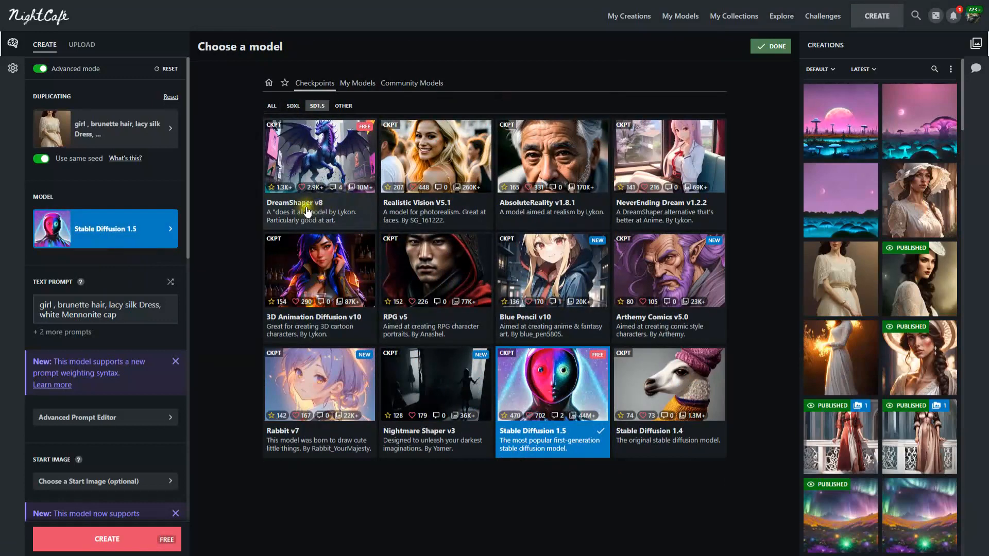
click(335, 153)
click(108, 539)
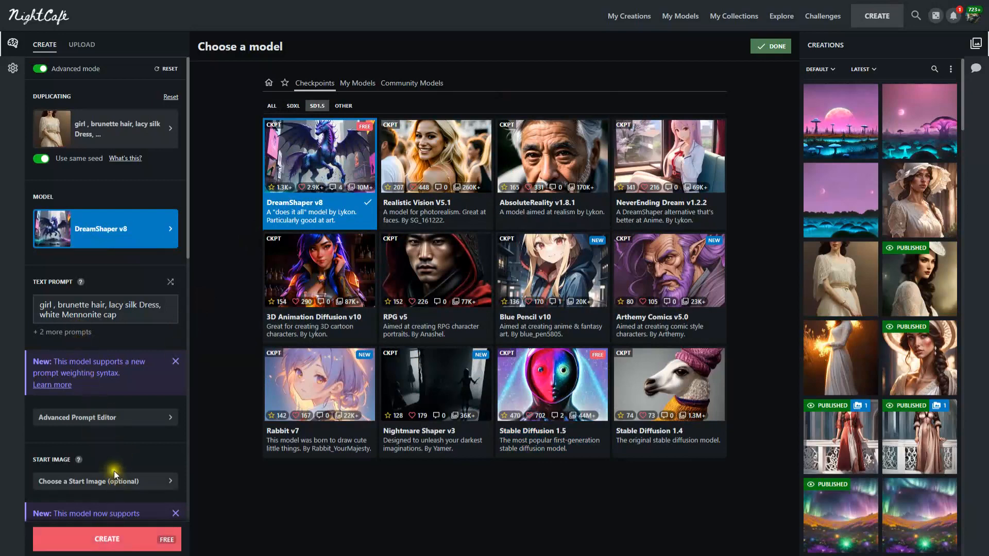
click(114, 538)
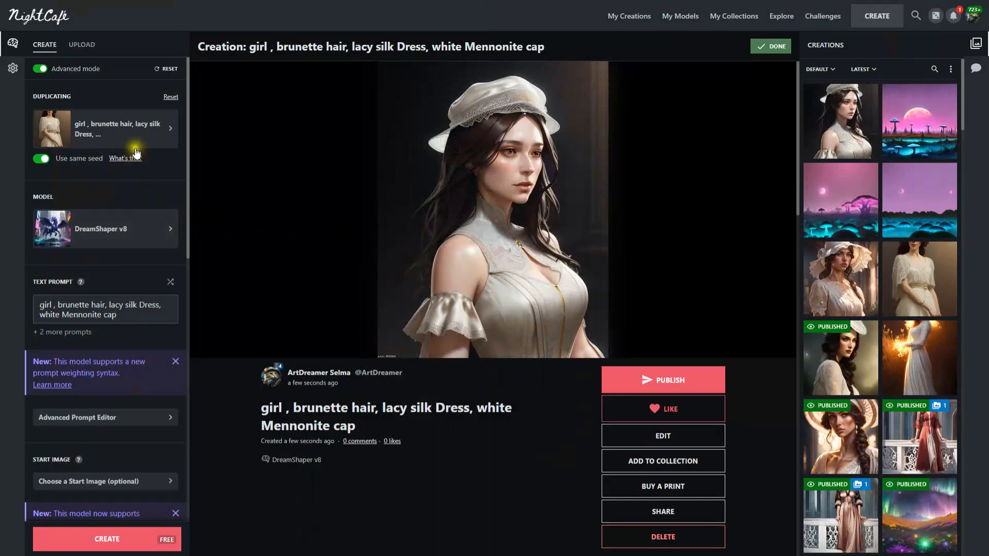
- Switch the model to SDXL 1.0 and generate another version of the girl image
click(136, 235)
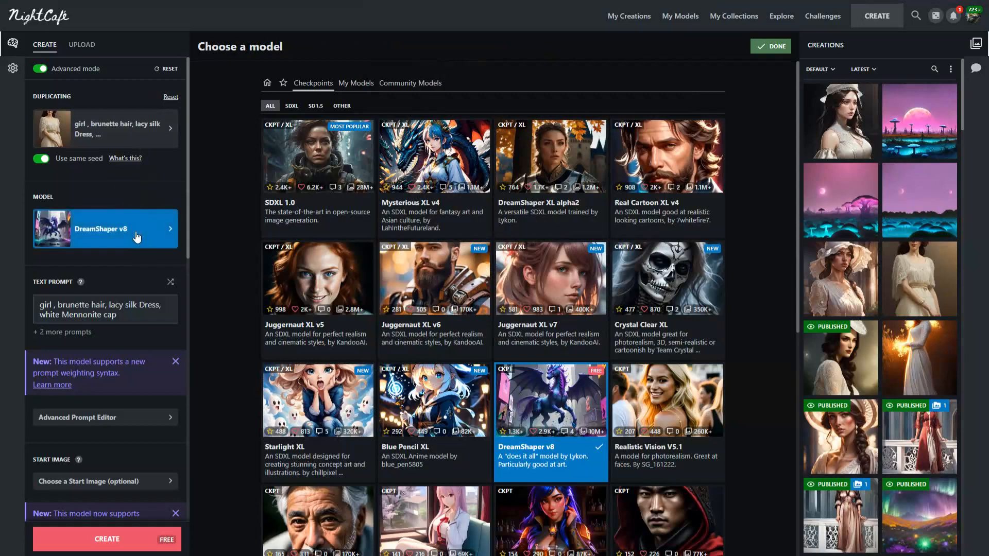
click(323, 159)
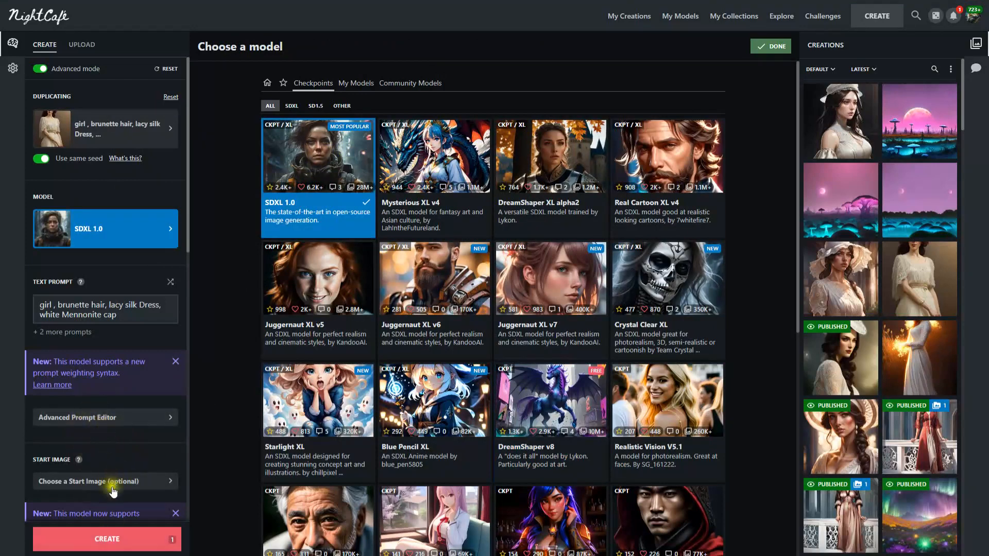
click(111, 541)
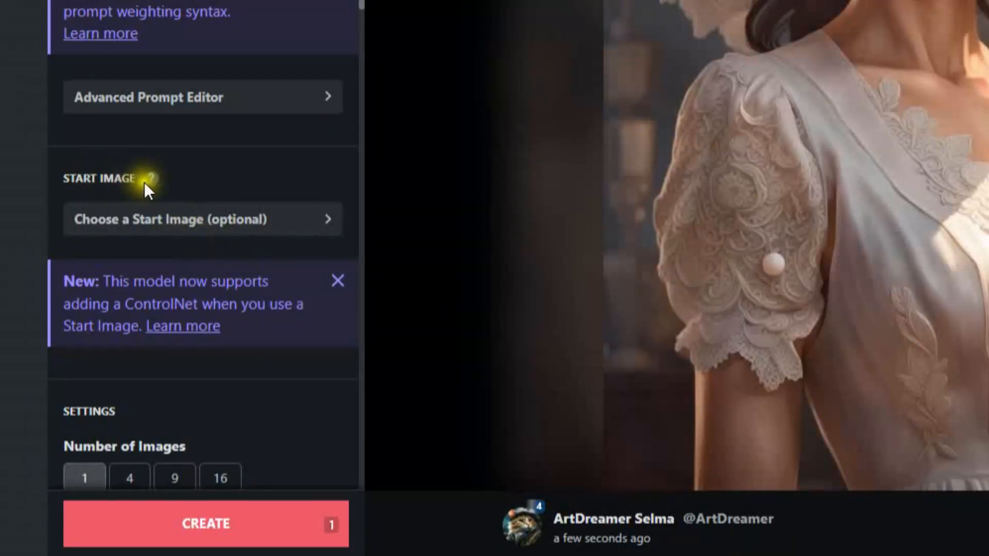
- Choose the library image 20240105_091442.jpg with the pink sky as the start image
click(205, 227)
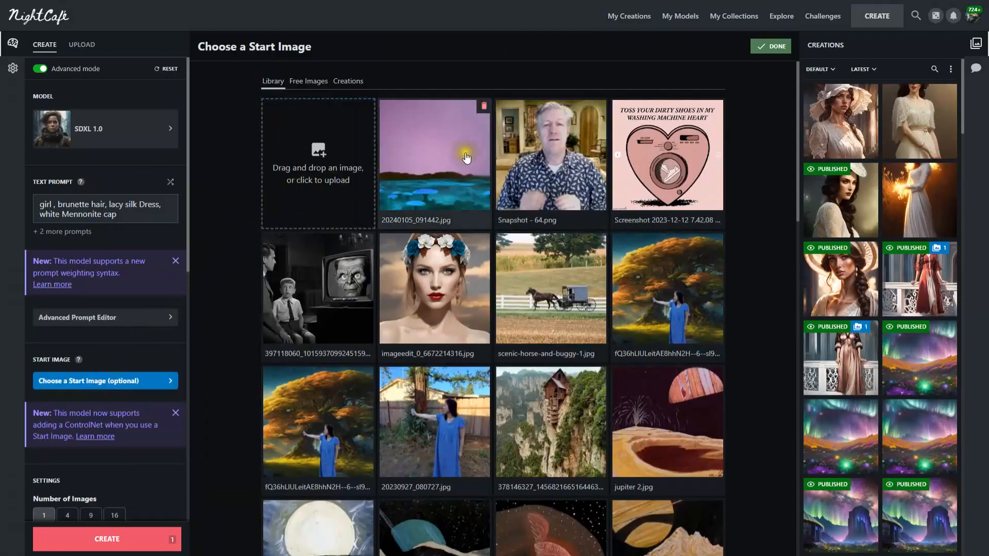
click(434, 164)
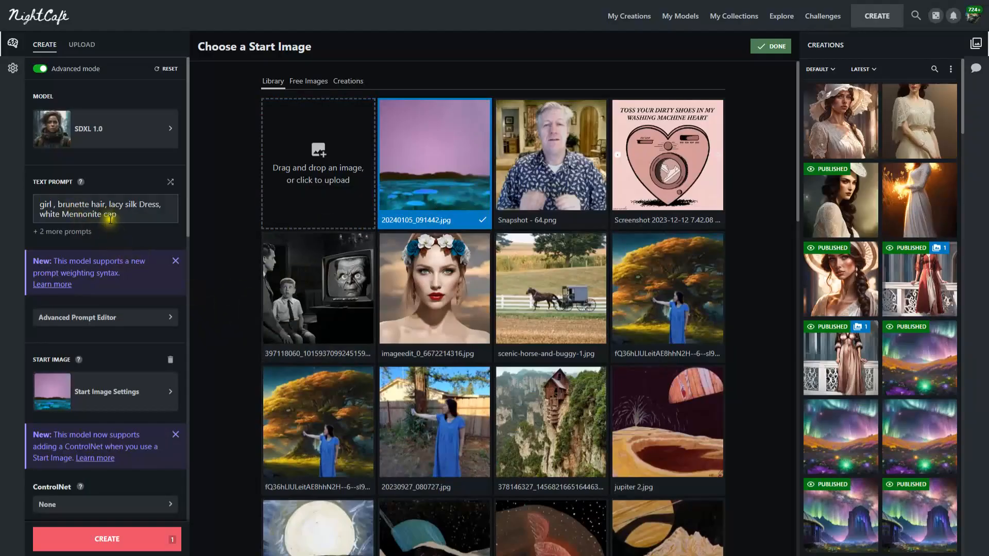
- Clear the first prompt's text and delete the beige dress and portrait prompts in the Advanced Prompt Editor
click(105, 322)
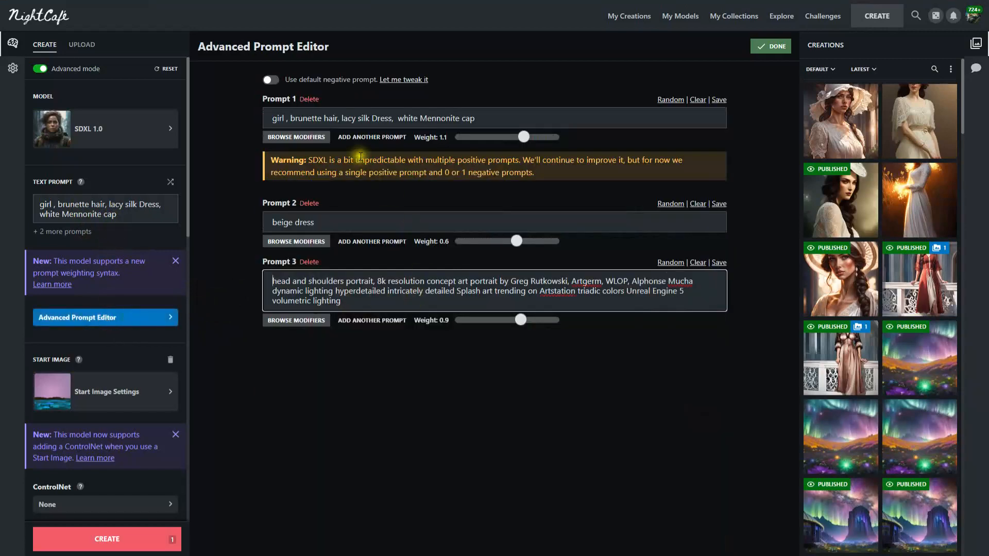
drag(484, 118, 207, 119)
key(BackSpace)
drag(322, 222, 246, 216)
key(BackSpace)
click(310, 203)
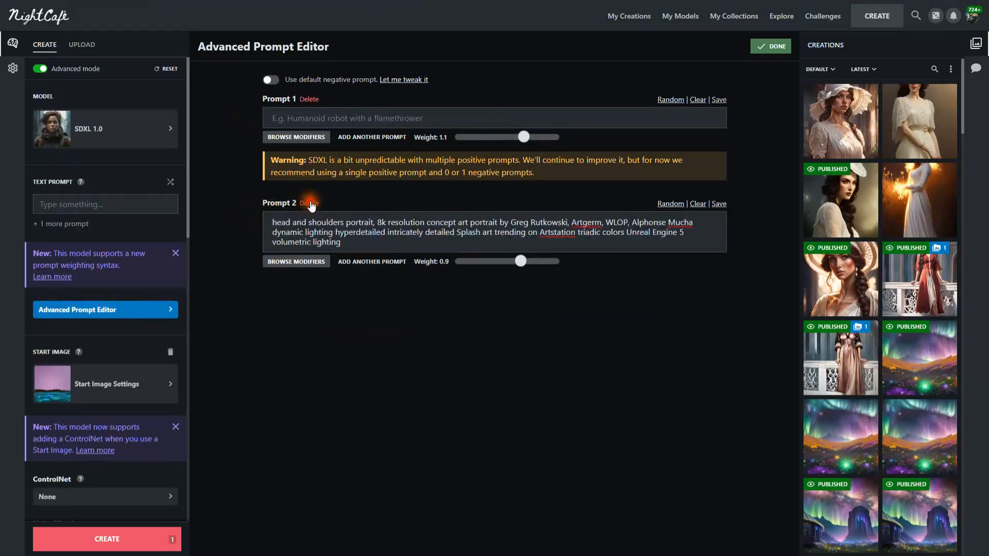
click(310, 204)
- Enter "Mushrooms of an alien world, pink misty sky" as the first prompt and set its weight to 0.3
click(309, 117)
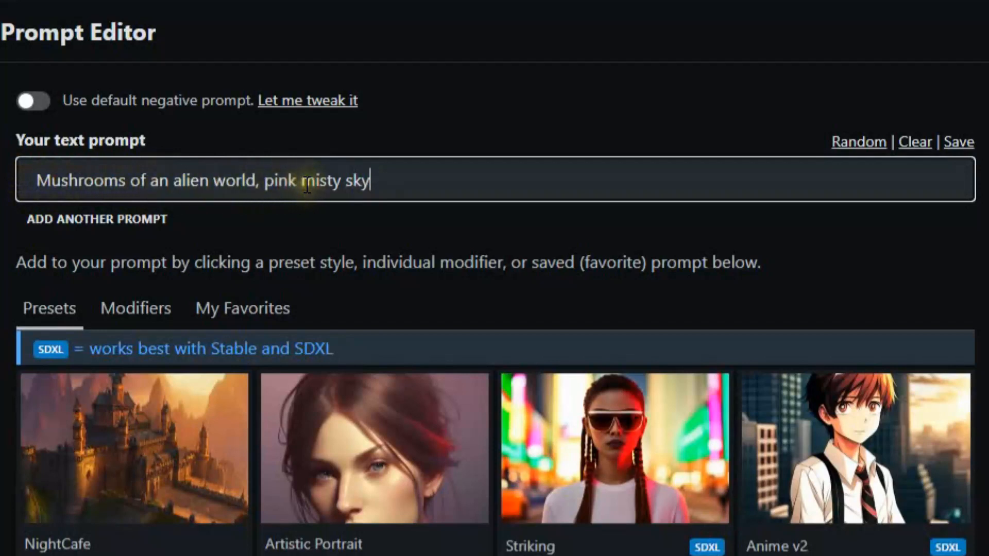
click(101, 220)
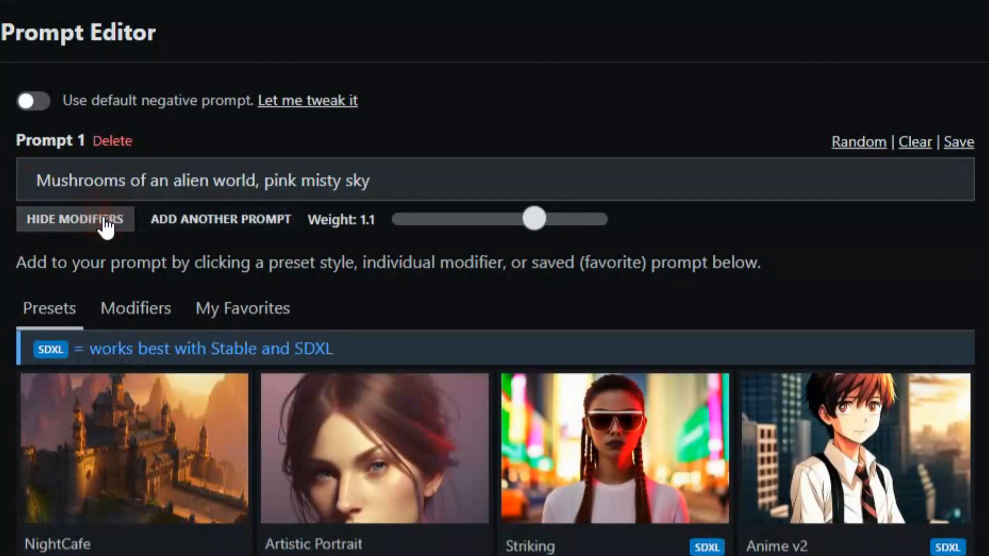
drag(529, 219, 507, 224)
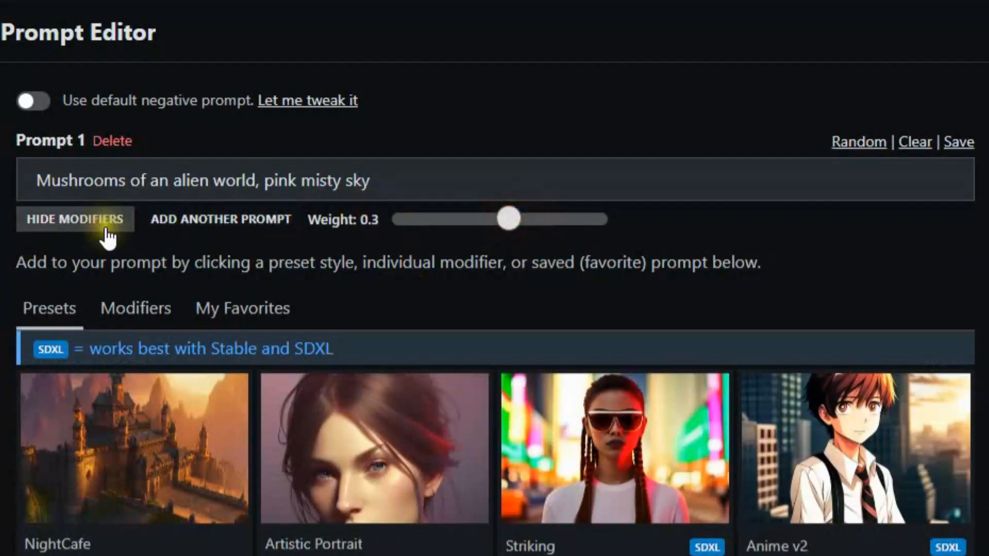
- Add a second prompt from "a masterpiece, 8k resolution, dark fantasy concept art" to "blue and magenta complementary colors" and set its weight to 0.9
click(223, 227)
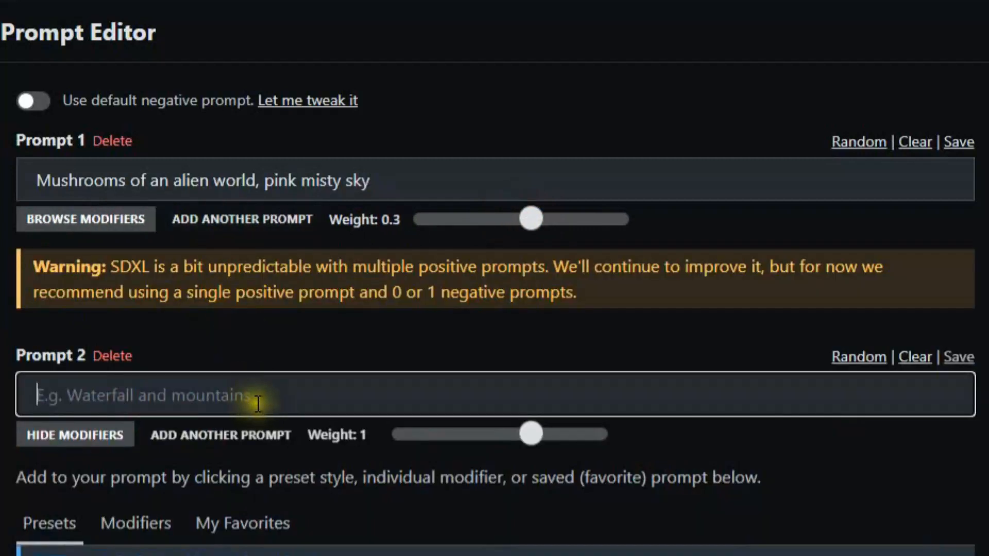
text(a masterpiece, 8k resolution, dark fantasy concept art, by Greg Rutkowski, dynamic lighting, hyperdetailed, intricately detailed, Splash screen art, trending on Artstation, deep color, Unreal Engine, volumetric lighting, Alphonse Mucha, Jordan Grimmer, blue and magenta complementary colors")
key(BackSpace)
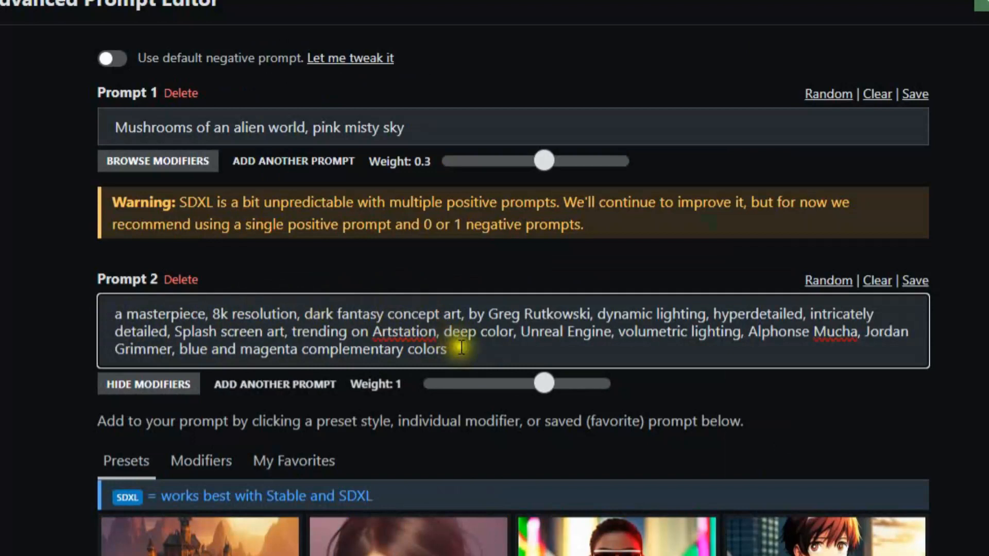
click(547, 387)
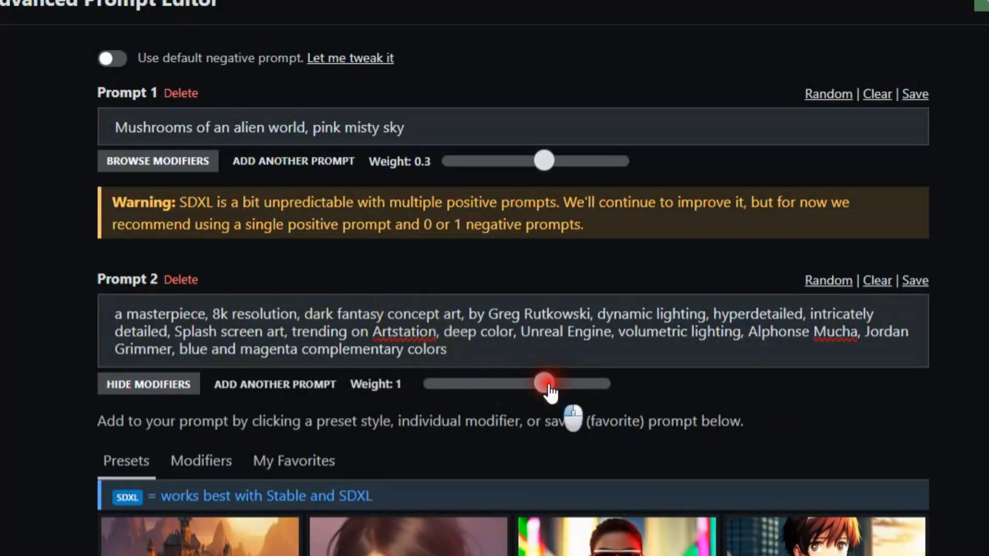
mouse_move(550, 392)
mouse_down()
mouse_move(600, 387)
mouse_move(540, 389)
mouse_up()
- Add a third prompt reading "Alien world with one large moon in the sky!! dark forest of giant mushrooms at night landscape beautiful LSD colors"
click(265, 387)
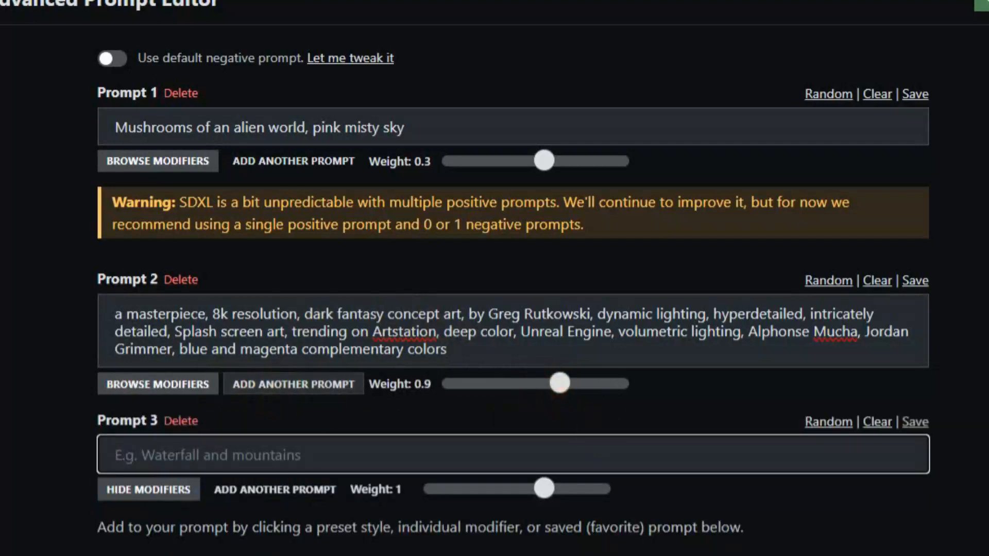
text(Alien world with one large moon in the sky!! dark forest of giant mushrooms at night landscape beautiful LSD colors)
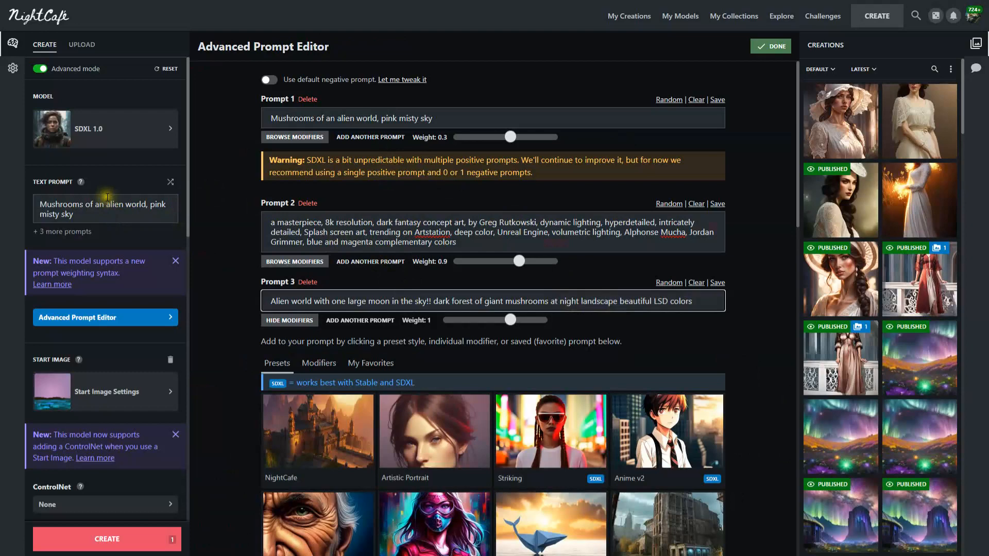
- Switch to the SD1.5 checkpoint Stable Diffusion 1.5 and generate the alien mushroom world from the start image
click(127, 135)
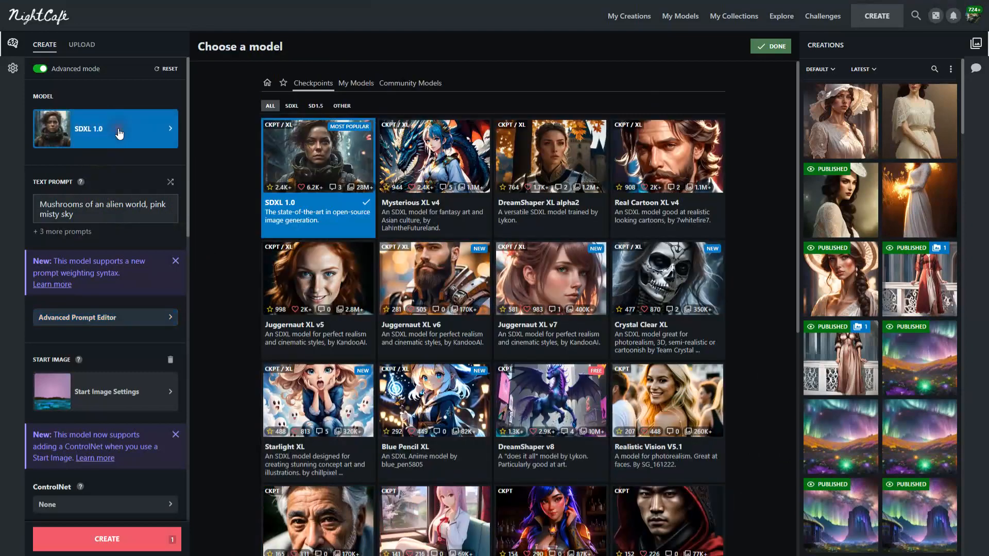
click(311, 108)
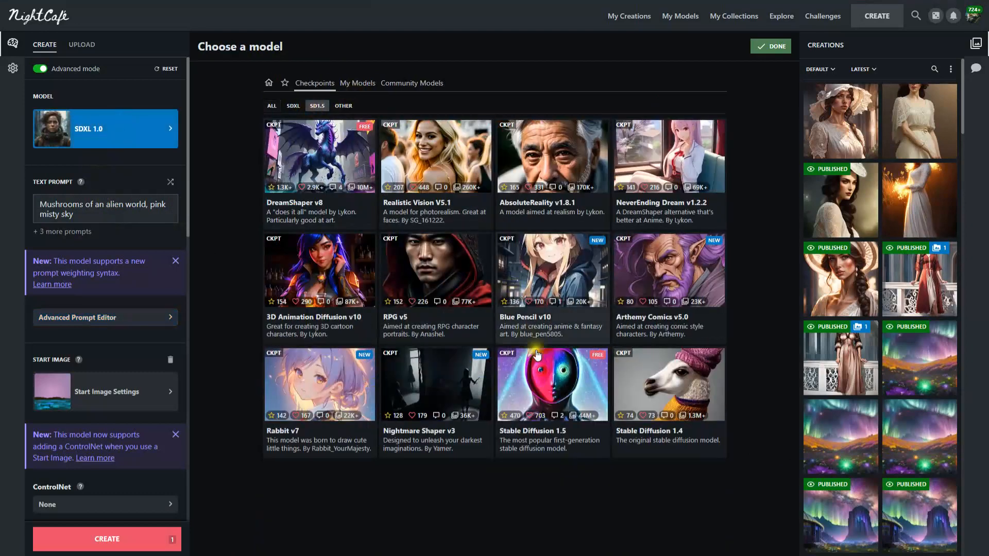
click(544, 370)
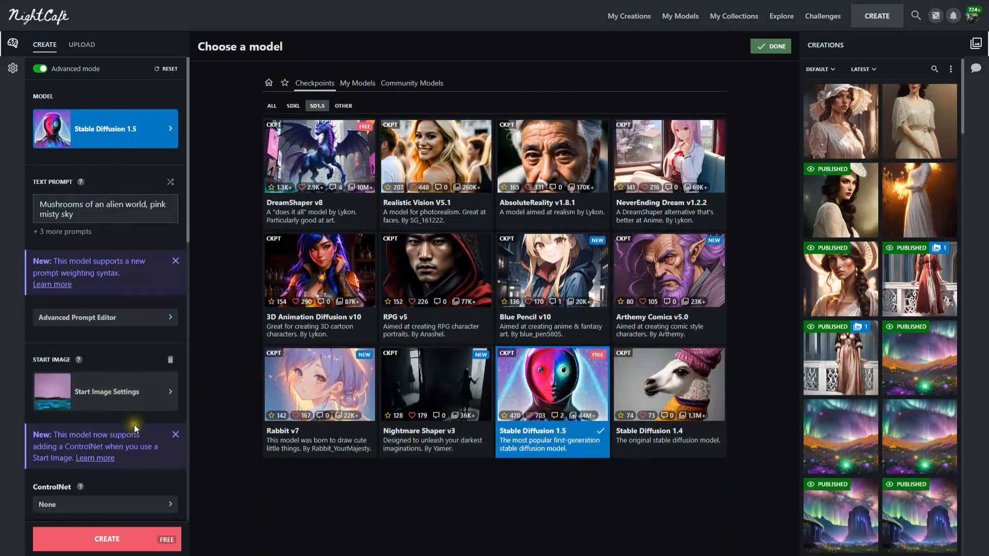
scroll(134, 424, down, 2)
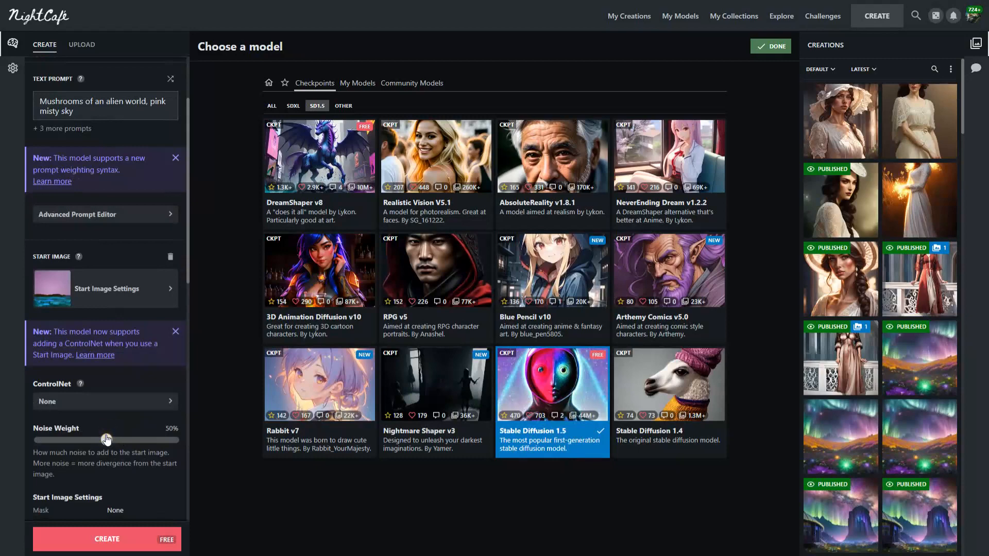
click(114, 540)
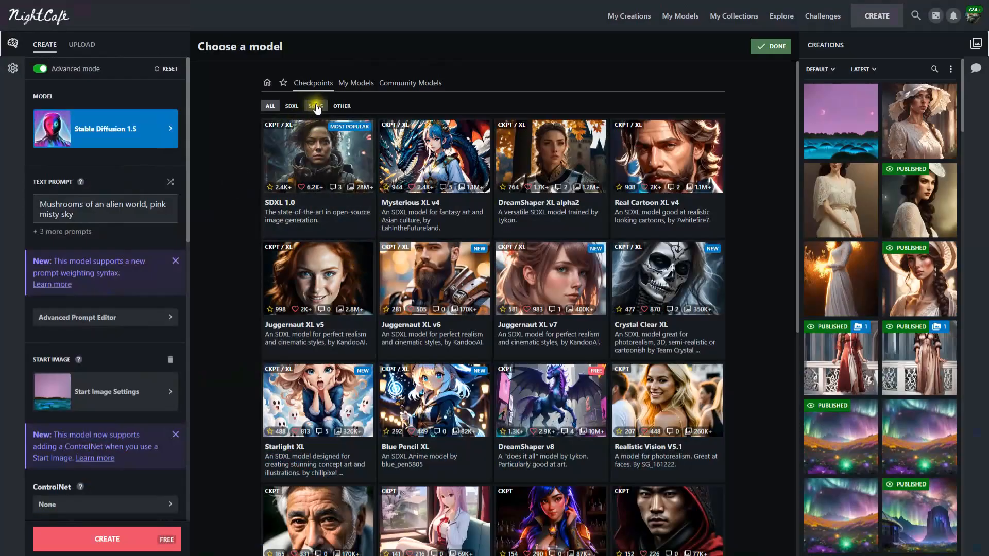
- Change the model to DreamShaper v8 and generate the mushroom world with the same prompts and start image
click(316, 106)
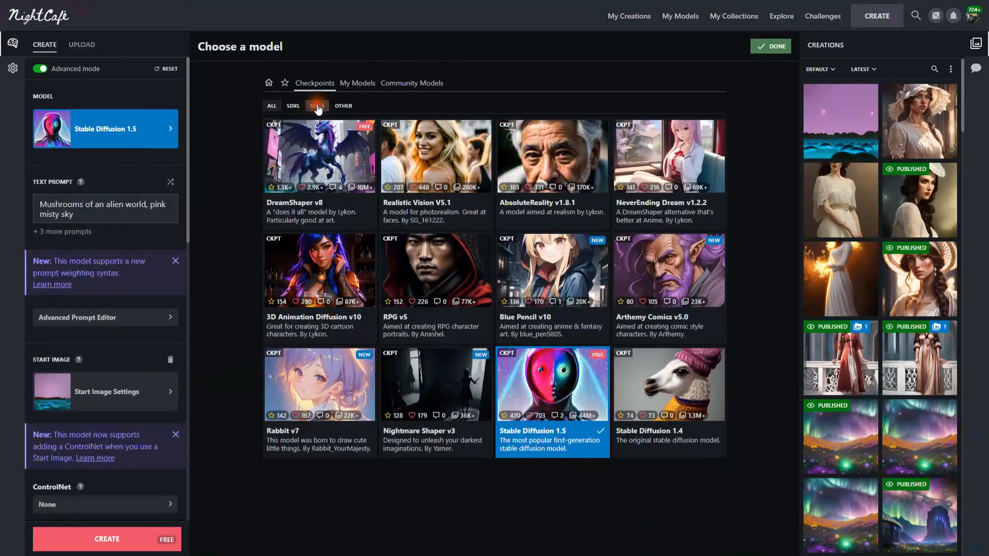
click(332, 159)
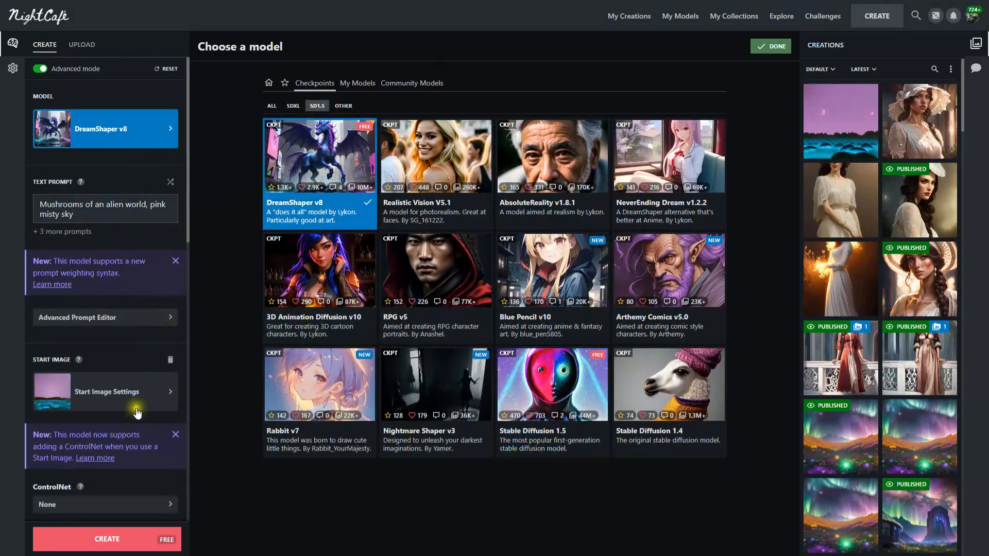
click(123, 543)
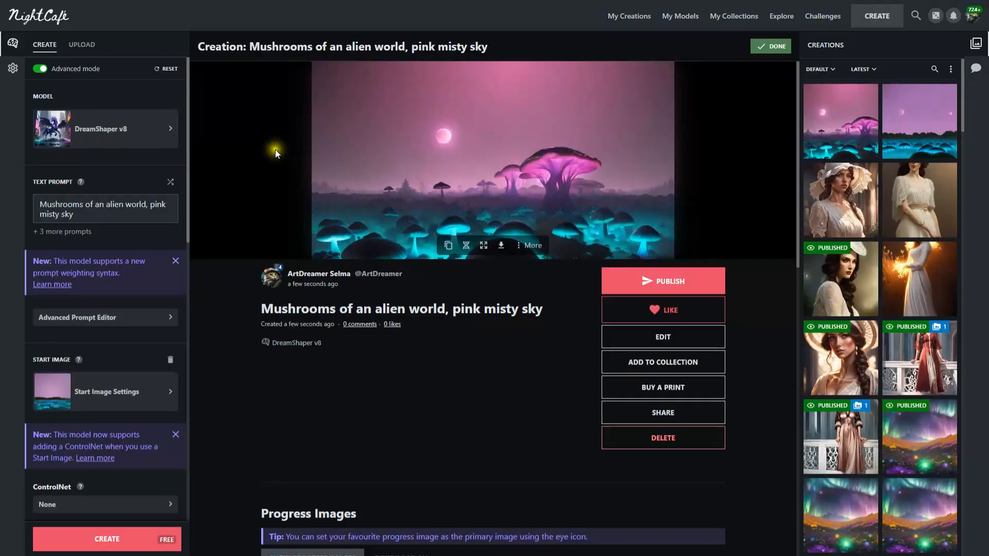
- Set the model to SDXL 1.0 and generate another version of the mushroom world
click(129, 131)
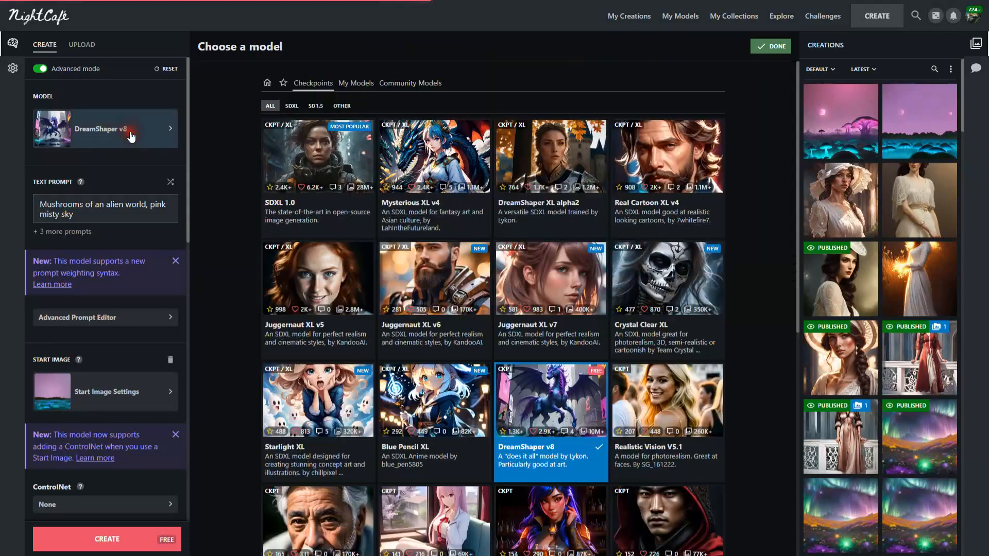
click(314, 156)
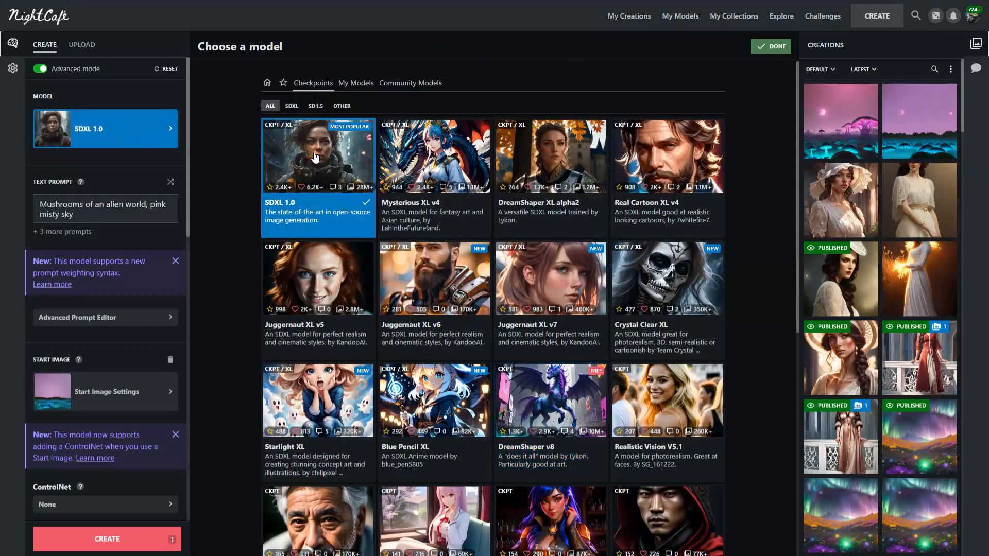
click(107, 539)
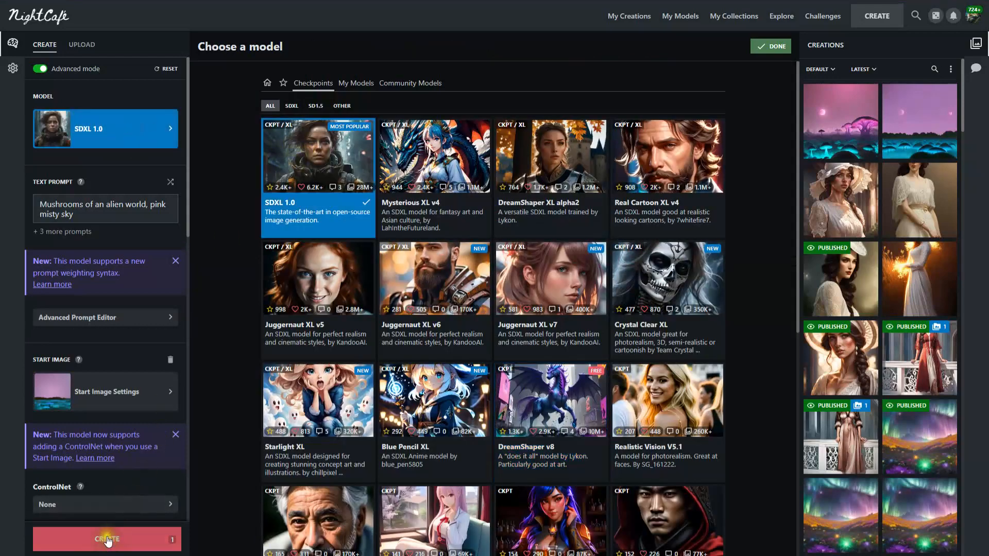